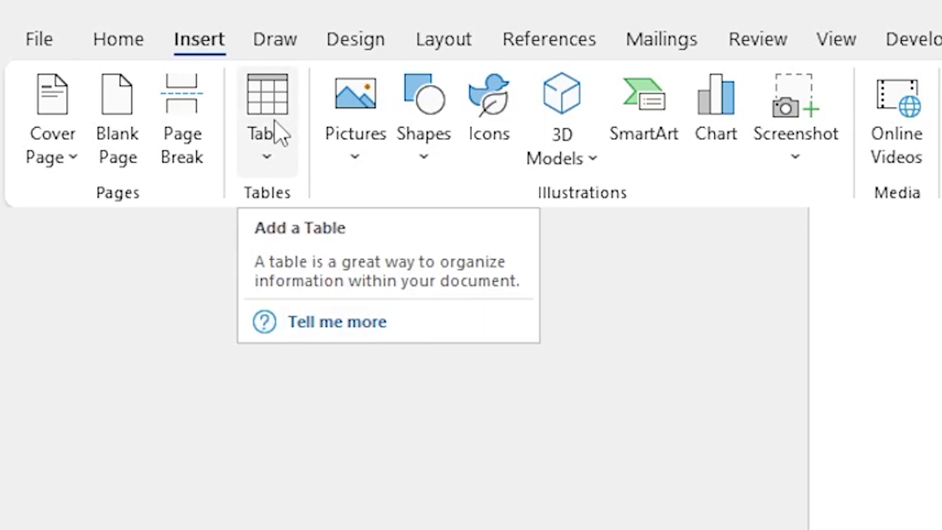
Step: Insert an empty 6-column, 9-row table below the tab-separated schedule text
left_click(267, 152)
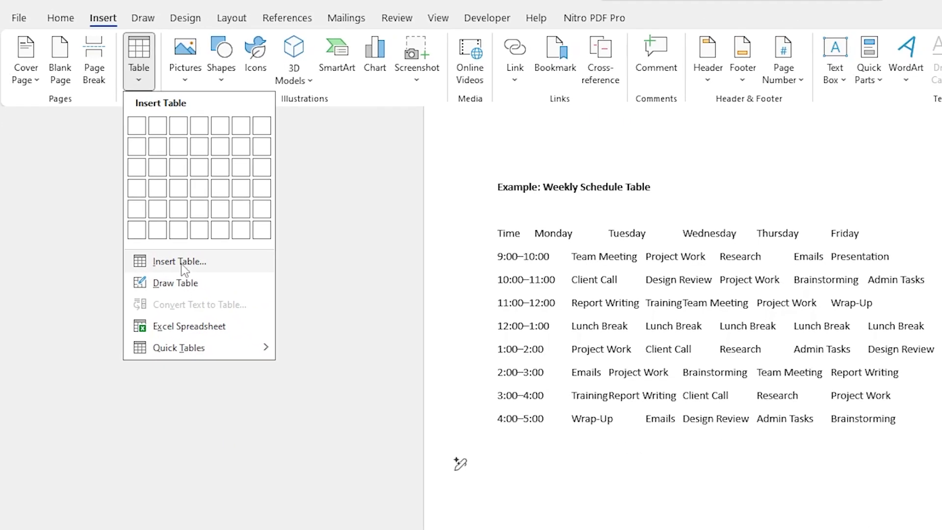
left_click(234, 339)
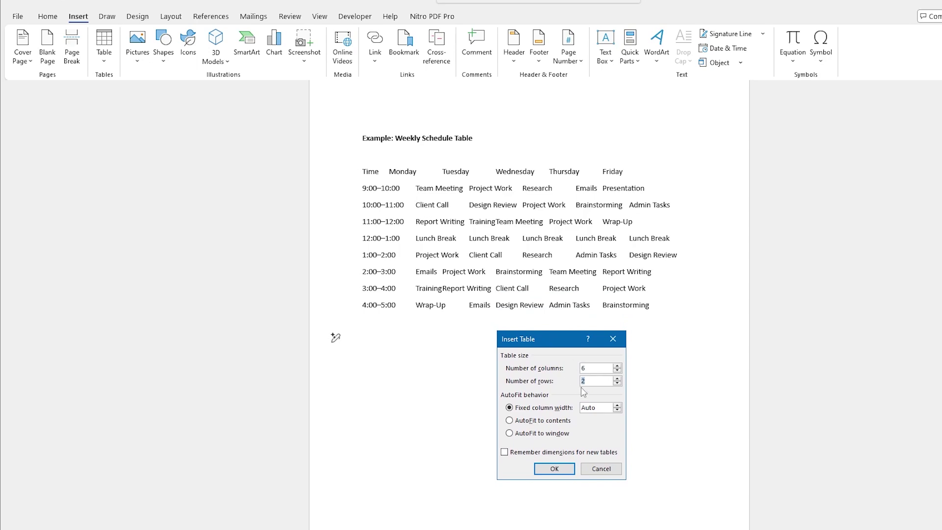
type("9")
left_click(565, 469)
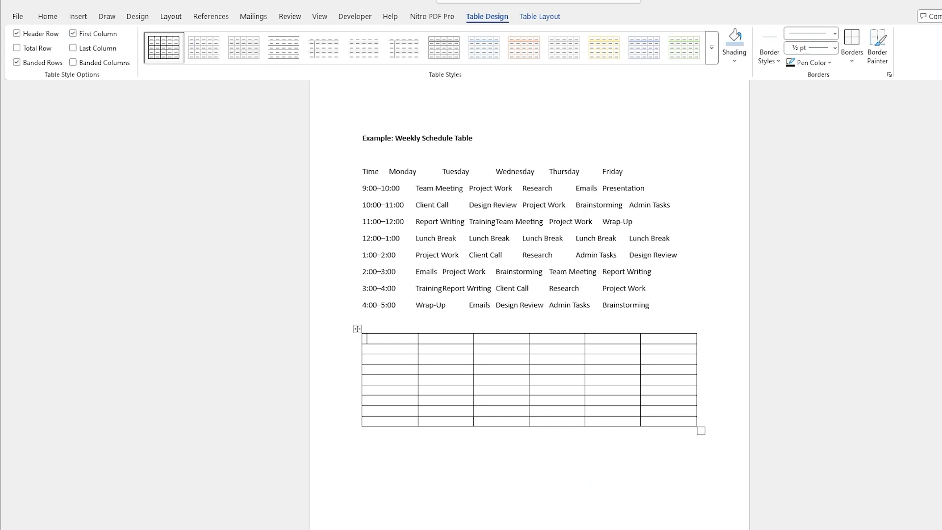
Step: Copy the tab-separated schedule text and paste it into the empty table with Keep Source Formatting
left_click(335, 304)
key("shift+Up")
key("shift+Up")
key("shift+Up")
key("shift+Up")
key("shift+Up")
key("shift+Up")
key("shift+Up")
key("shift+Up")
key("shift+Up")
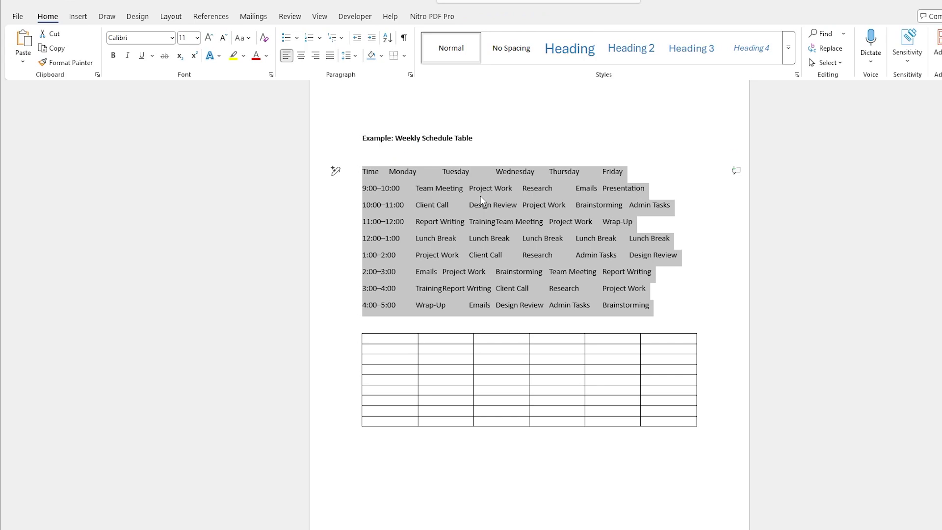
key("ctrl+c")
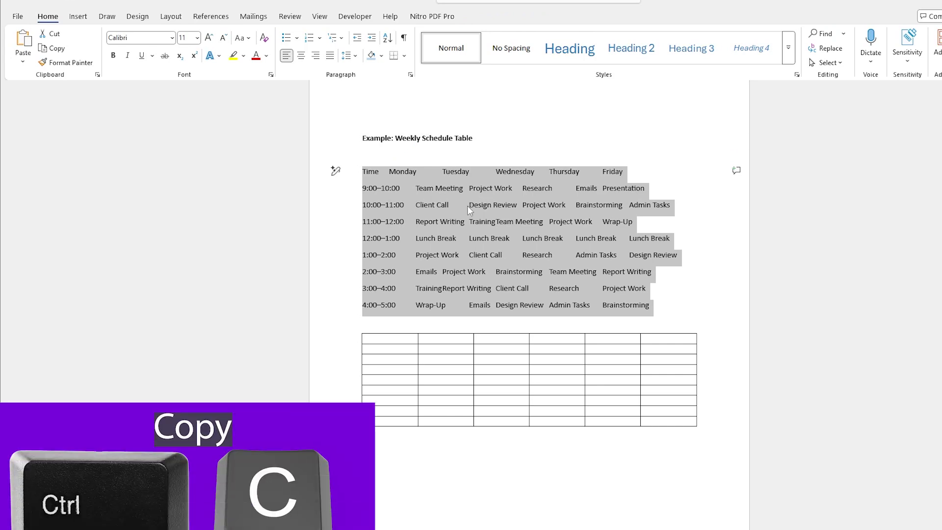
left_click(390, 339)
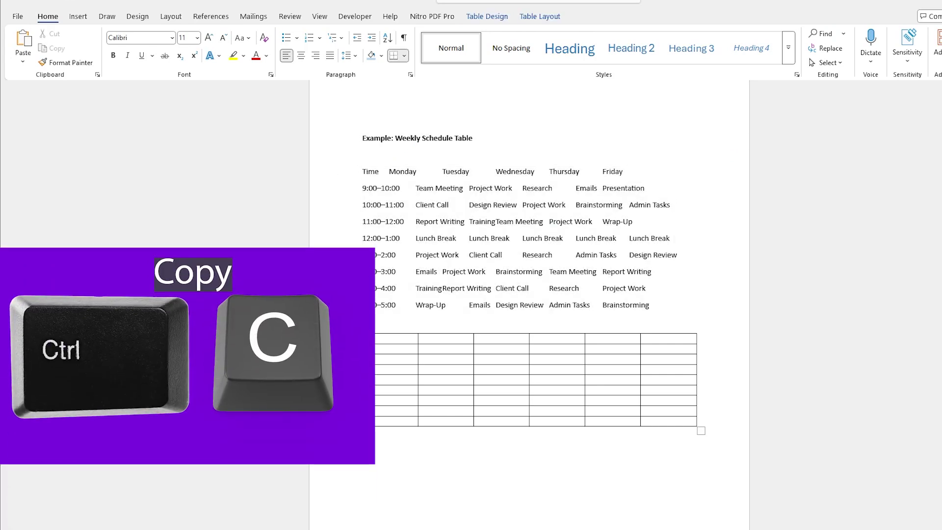
left_click_drag(390, 339, 687, 421)
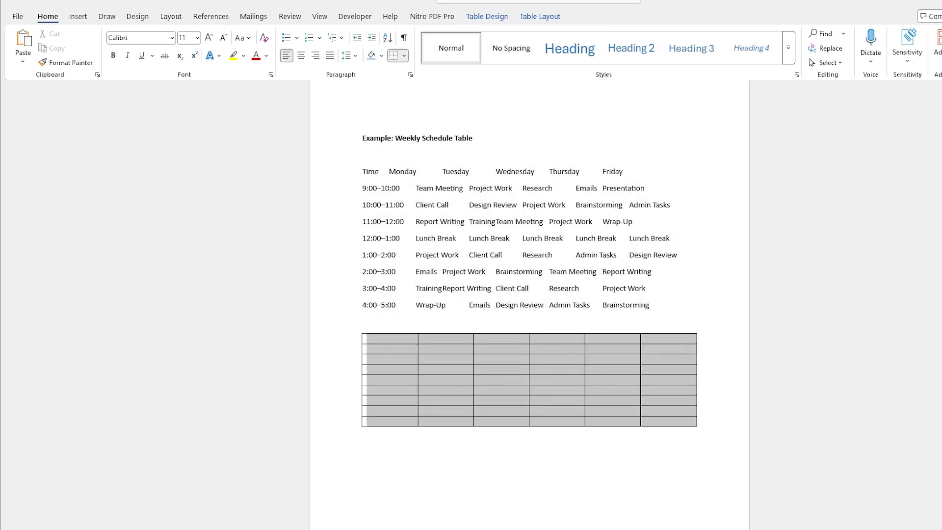
right_click(540, 370)
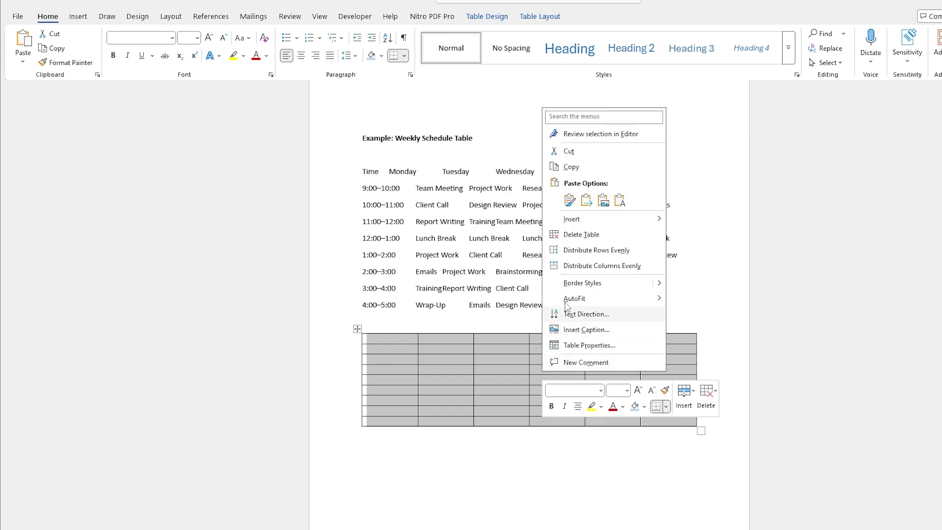
left_click(572, 202)
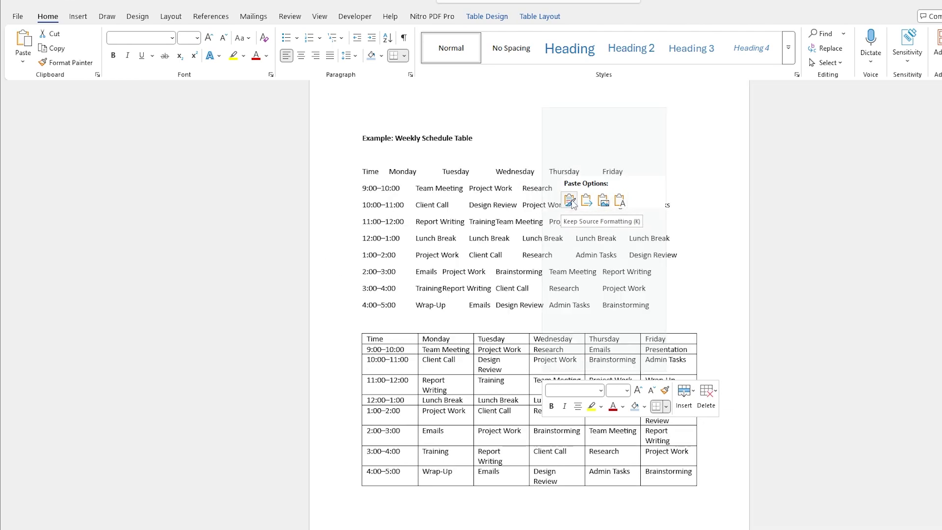
left_click(570, 201)
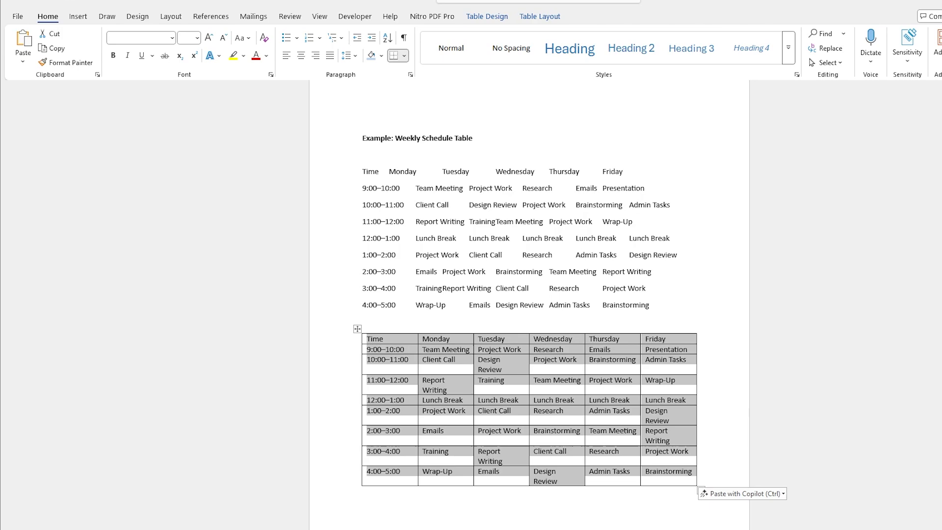
Step: Delete the original tab-separated schedule lines and the blank line above the table
key("ctrl+z")
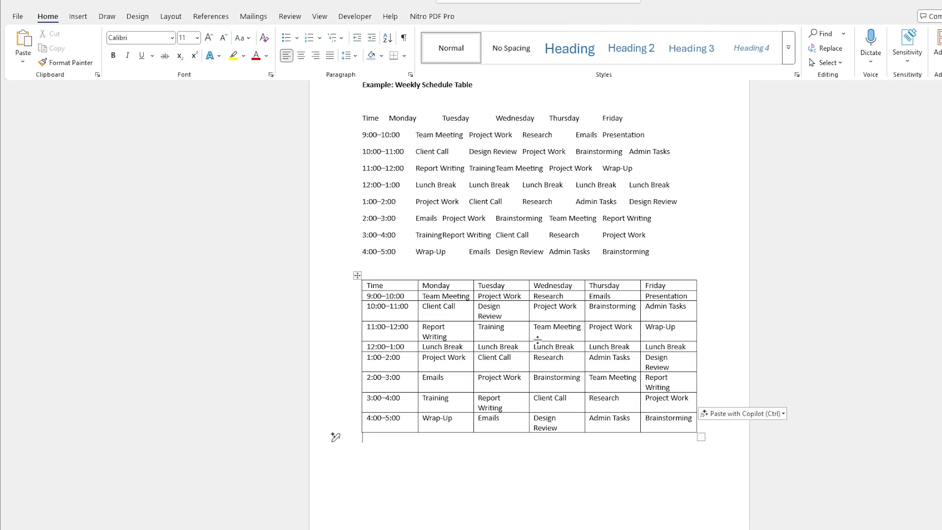
key("ctrl+shift+Left")
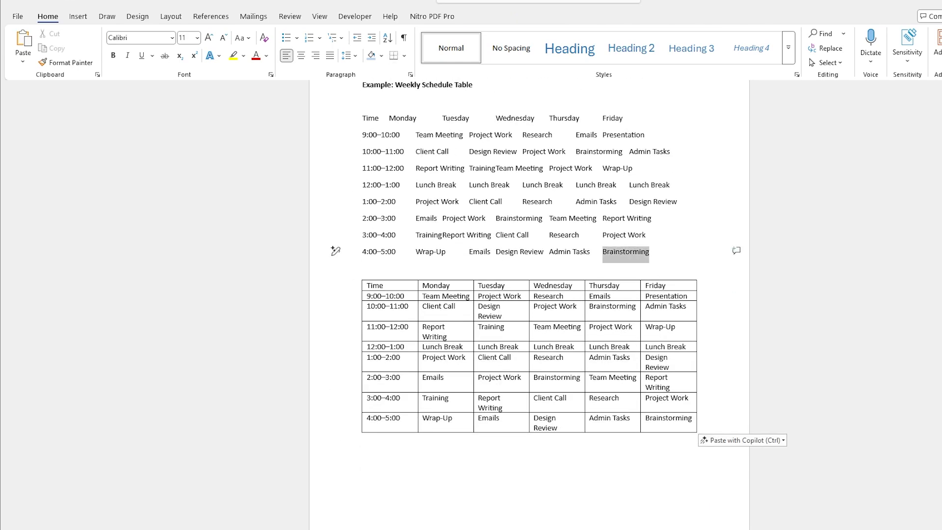
key("ctrl+shift+Up")
key("ctrl+shift+Up")
key("ctrl+shift+Up")
key("ctrl+shift+Up")
key("ctrl+shift+Up")
key("ctrl+shift+Up")
key("ctrl+shift+Up")
key("ctrl+shift+Up")
key("ctrl+shift+Up")
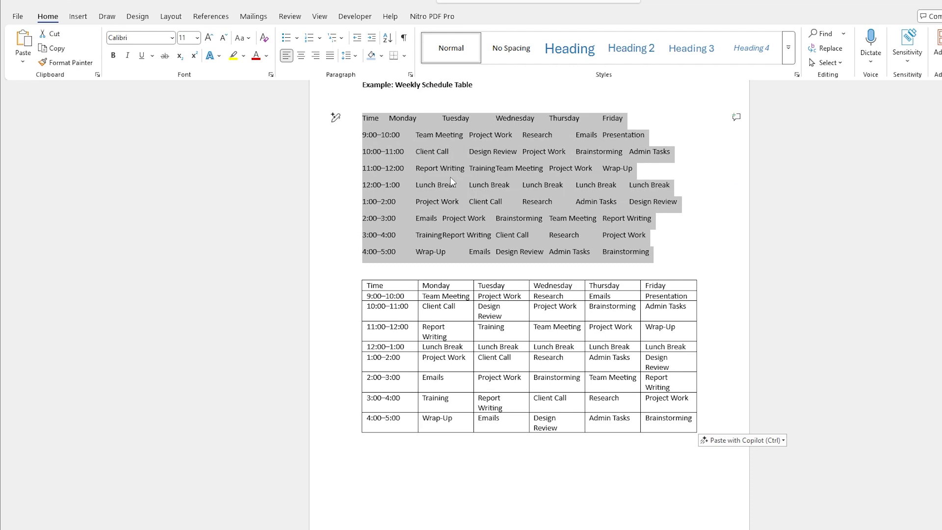
key("Delete")
key("BackSpace")
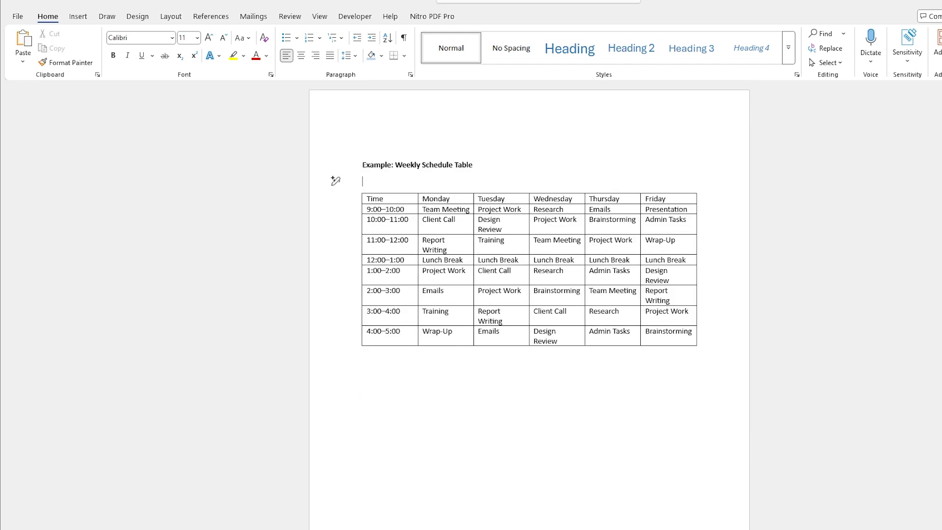
key("Left")
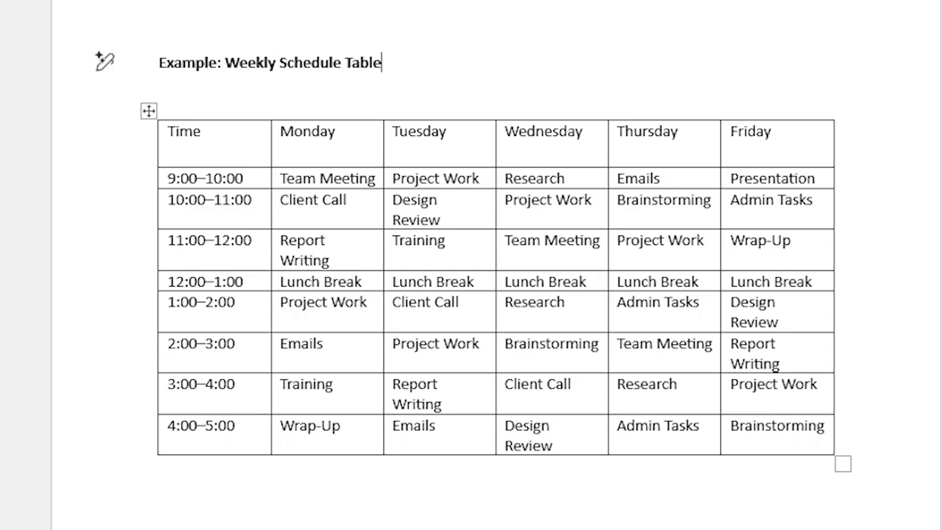
left_click_drag(166, 131, 775, 131)
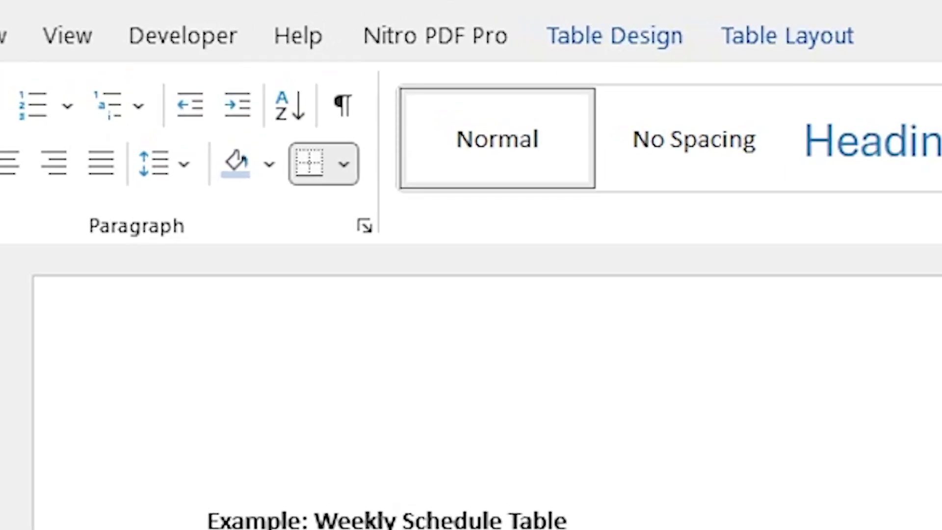
Step: Shade the Time-to-Friday header row with Orange, Accent 2, Lighter 60%
left_click(117, 520)
left_click(335, 363)
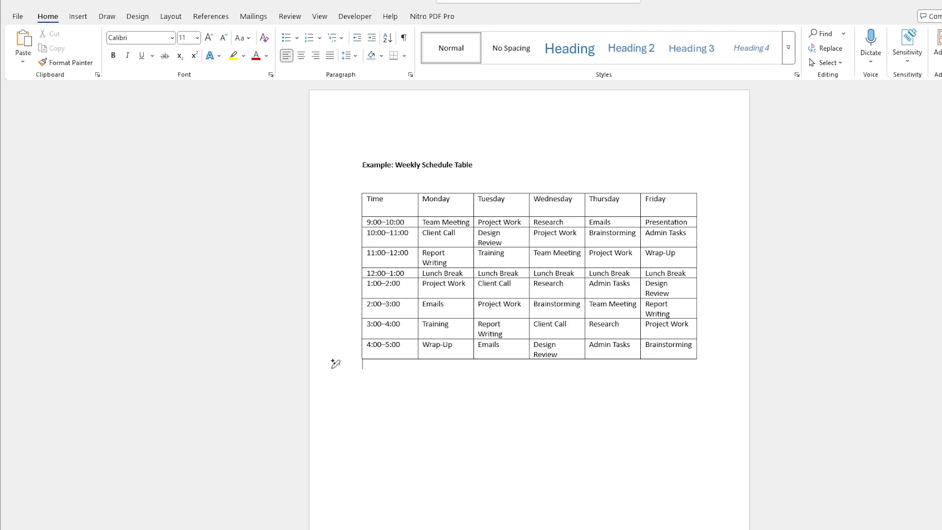
left_click(335, 180)
left_click(502, 243)
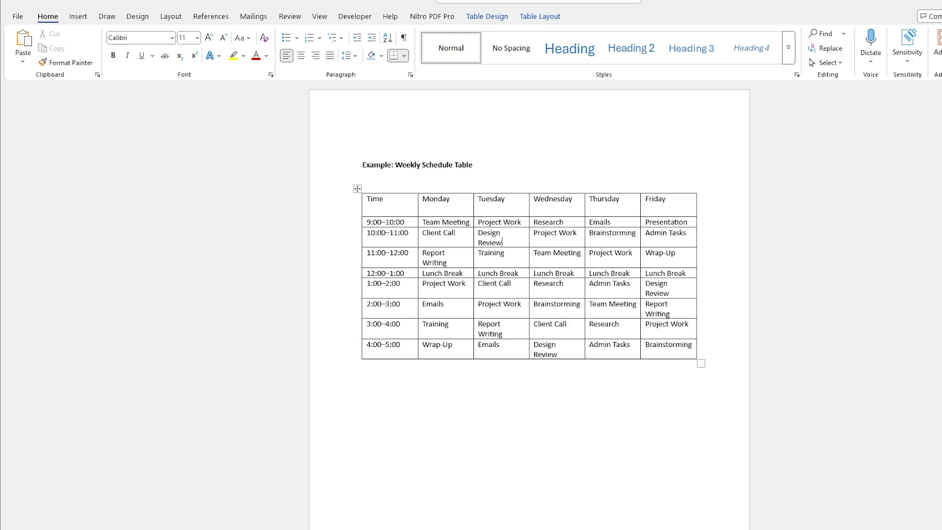
left_click(363, 200)
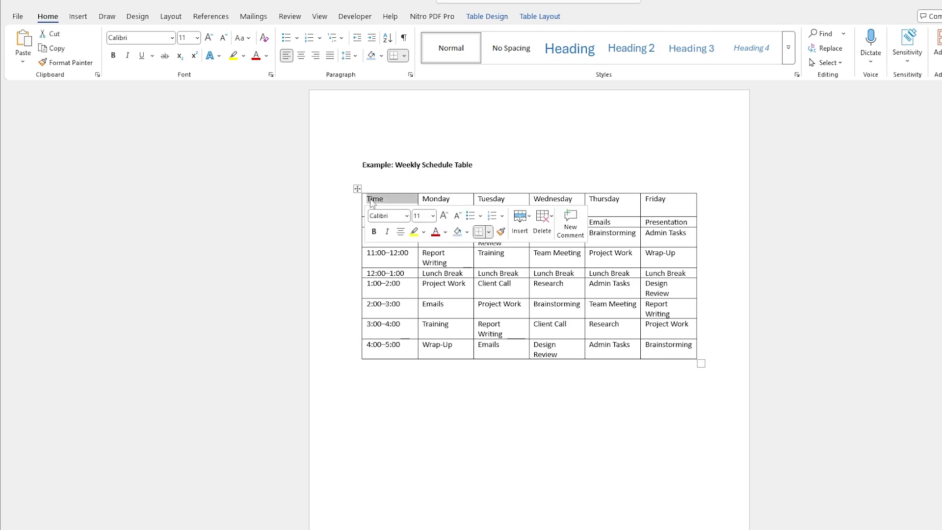
left_click(371, 201)
left_click_drag(371, 199, 670, 202)
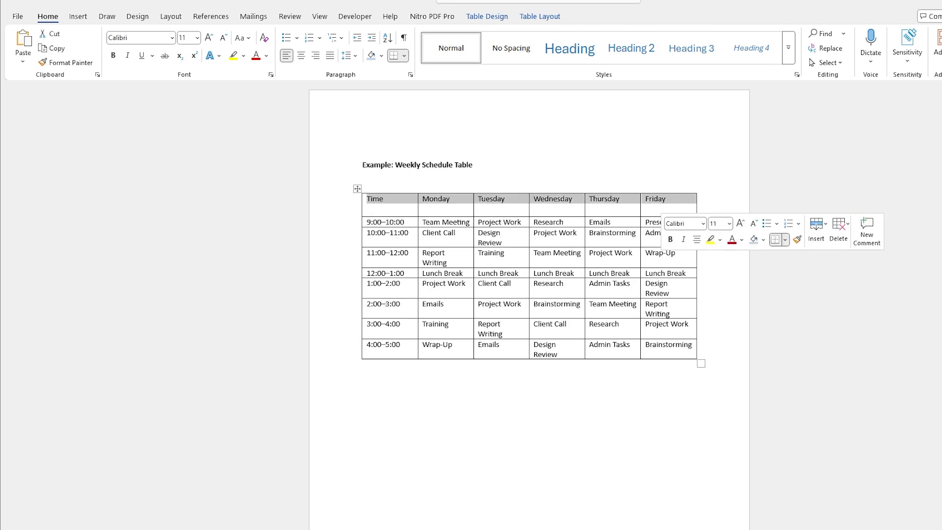
left_click(494, 20)
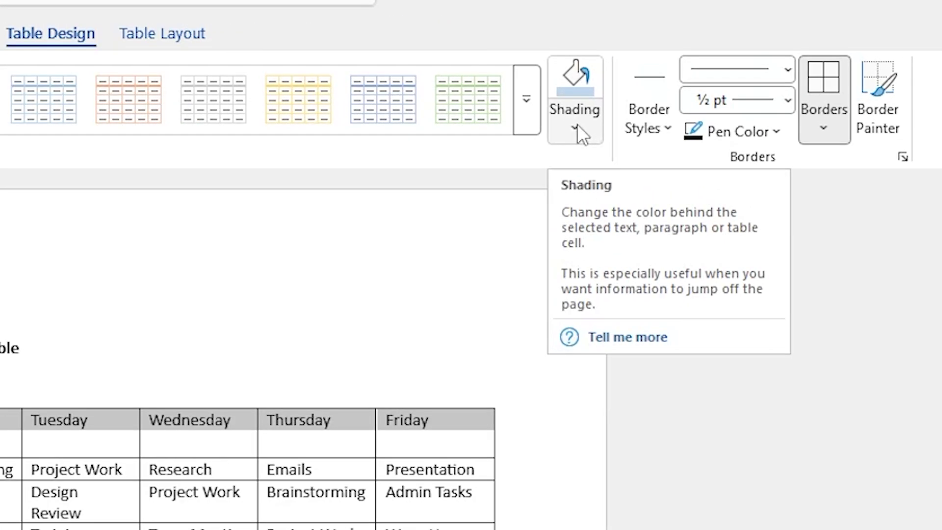
left_click(738, 63)
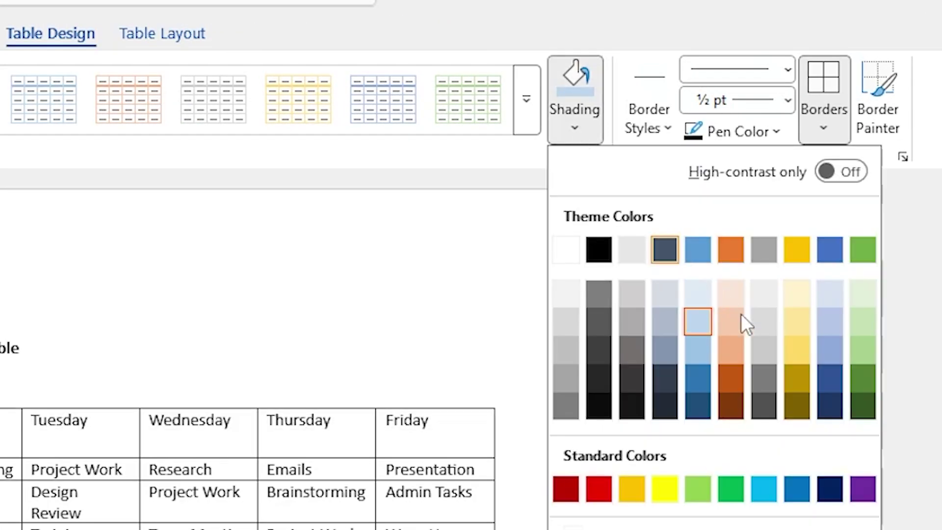
left_click(731, 319)
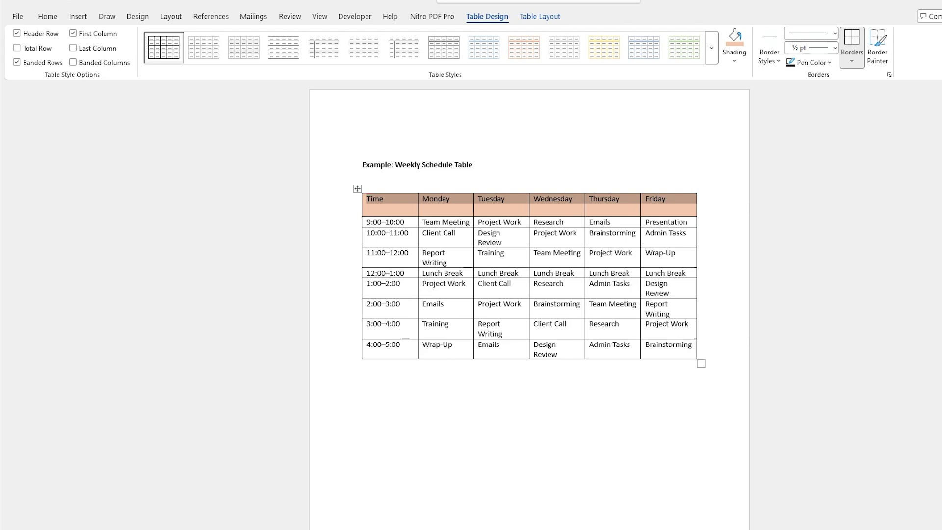
left_click(619, 273)
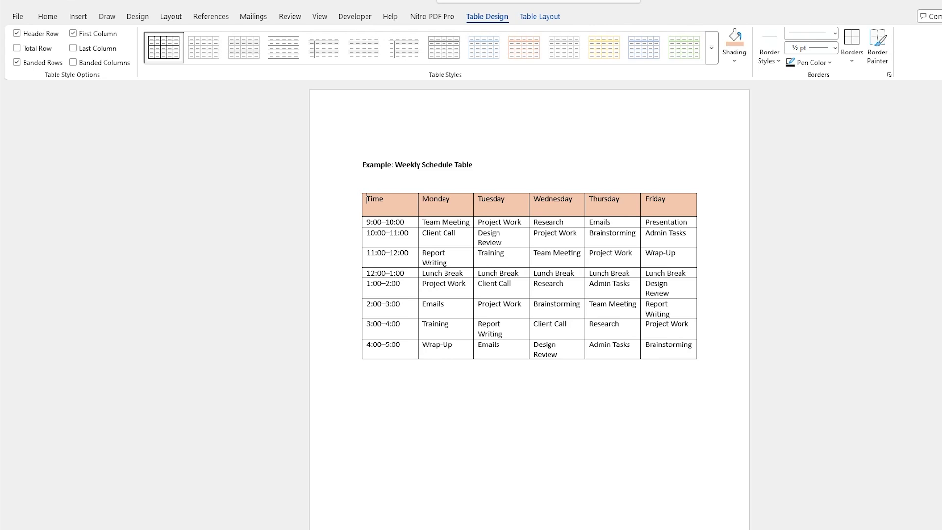
Step: Apply Align Center to every table cell, centring text horizontally and vertically
left_click_drag(339, 198, 335, 363)
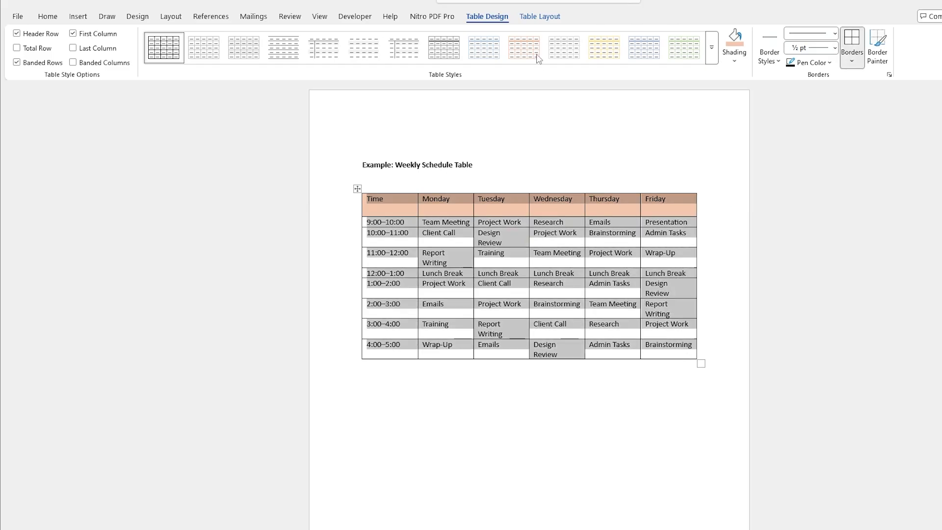
left_click(541, 18)
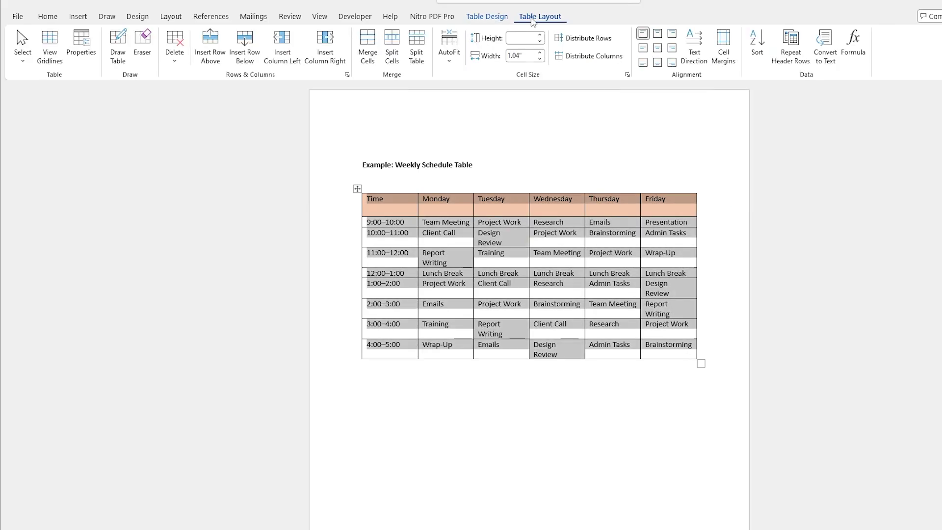
left_click(658, 50)
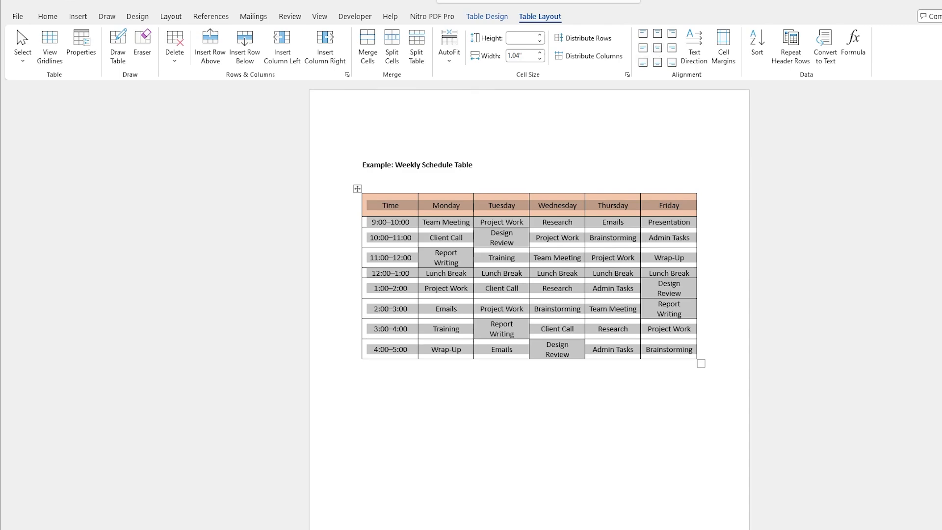
left_click(362, 147)
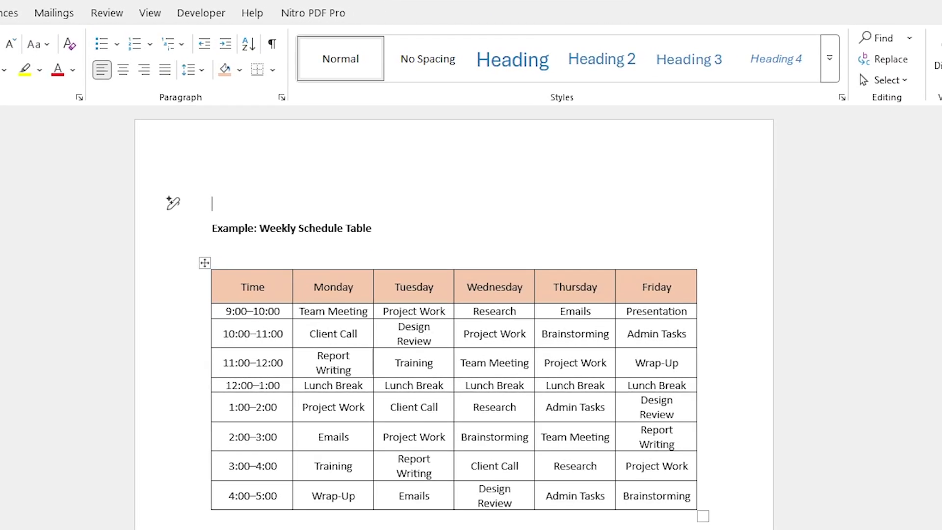
left_click(205, 263)
left_click(470, 13)
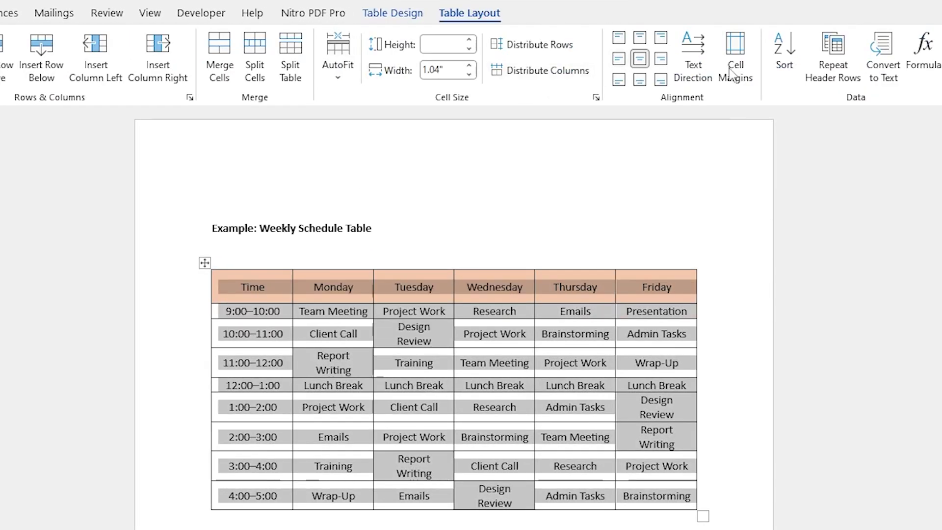
left_click(622, 62)
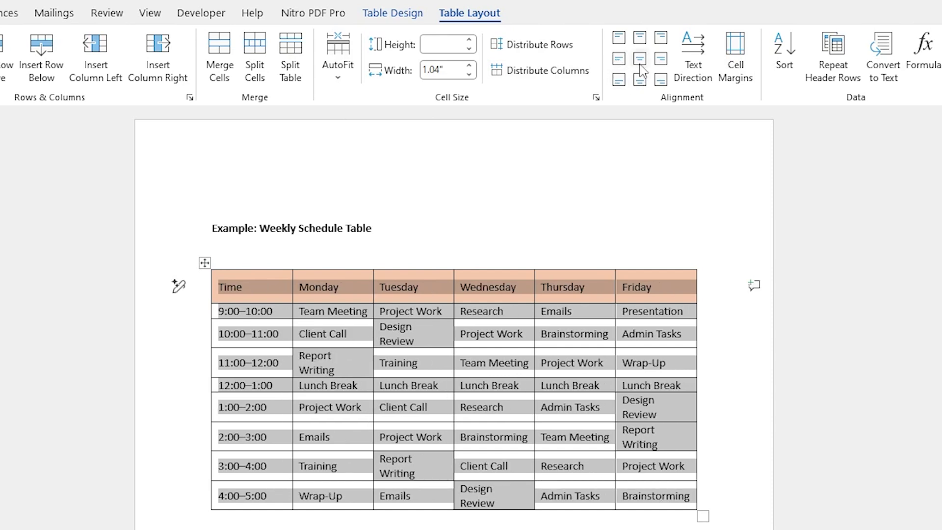
left_click(640, 60)
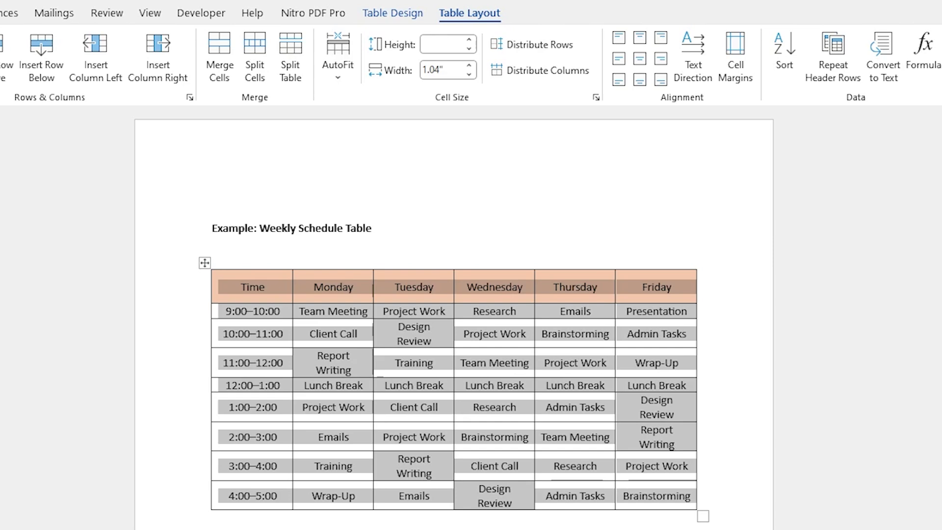
left_click(213, 252)
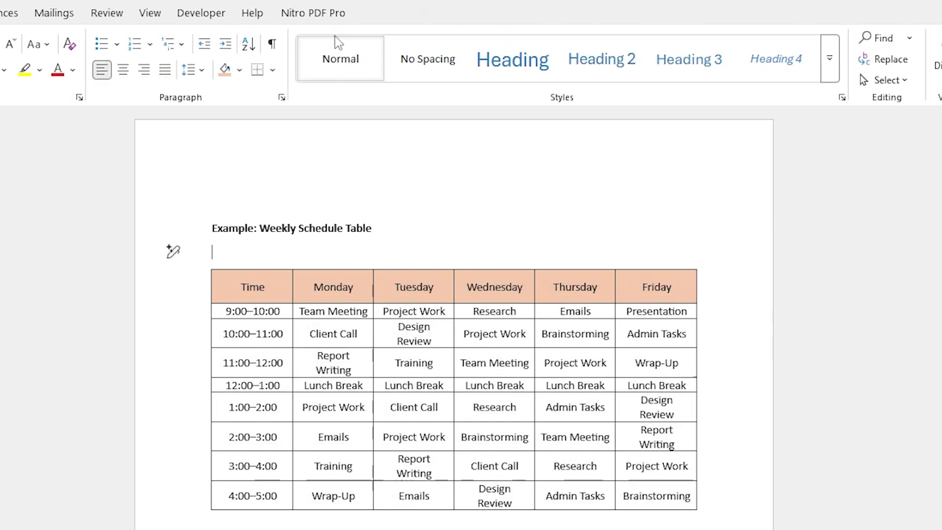
Step: Select the whole schedule table and apply No Border to it
left_click(432, 341)
left_click(393, 13)
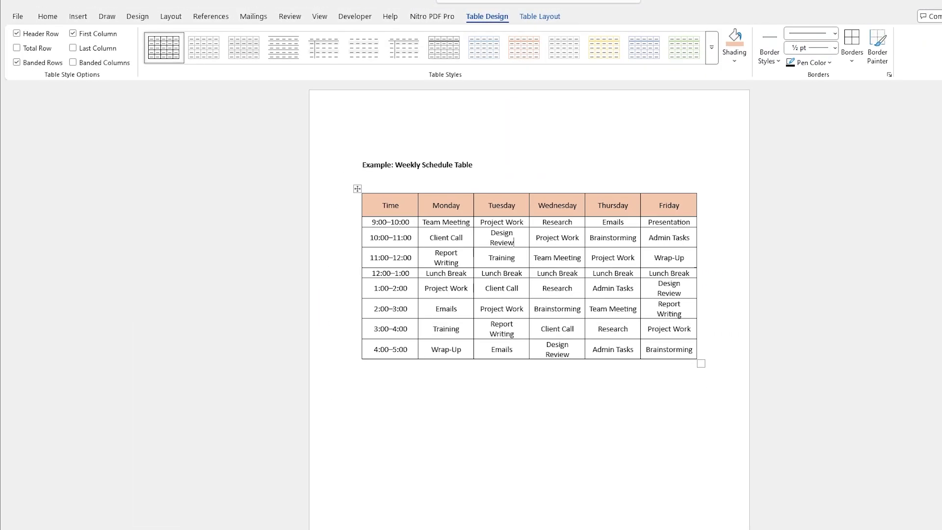
left_click_drag(669, 349, 390, 205)
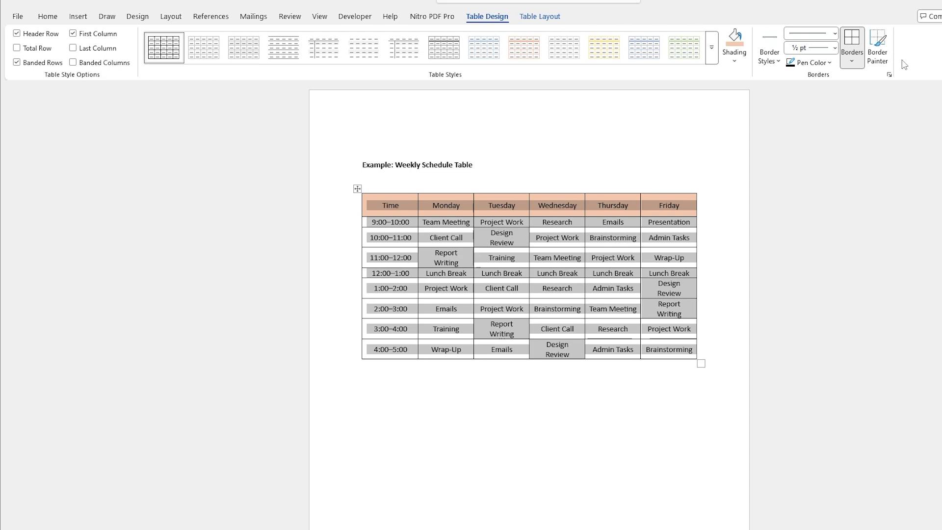
left_click(852, 61)
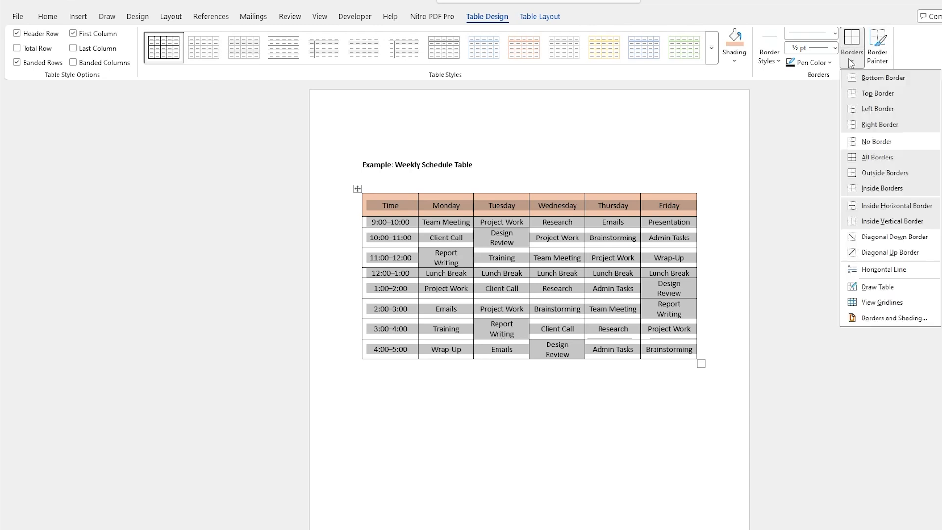
left_click(867, 142)
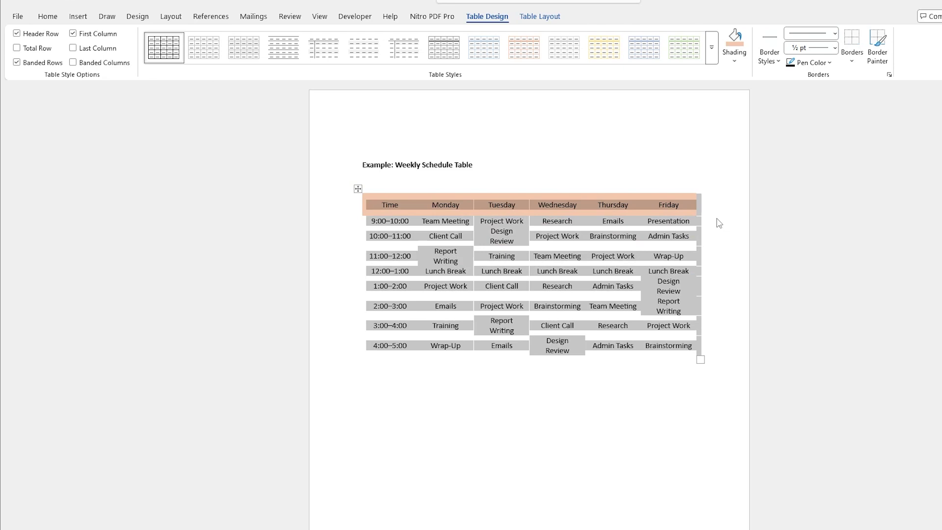
key("Up")
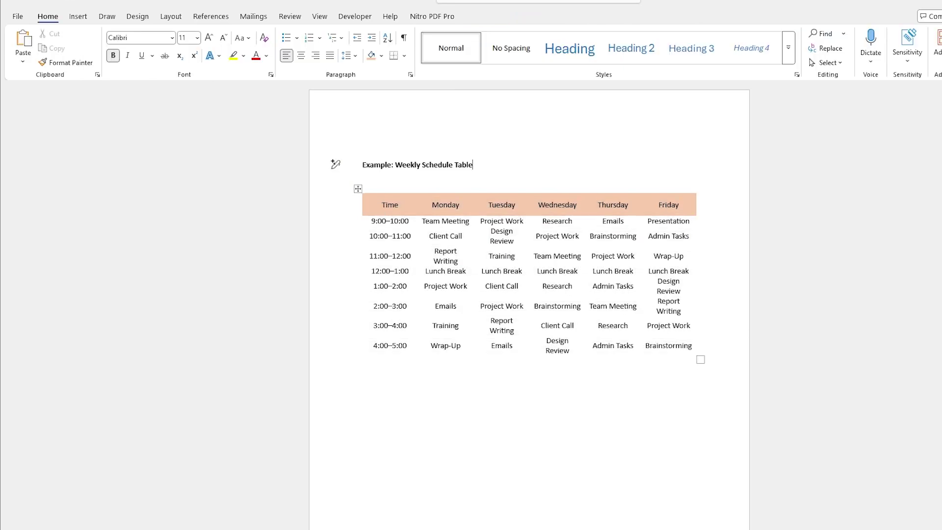
Step: Apply All Borders to the whole table at a 2 ¼ pt pen weight
left_click(618, 345, "shift")
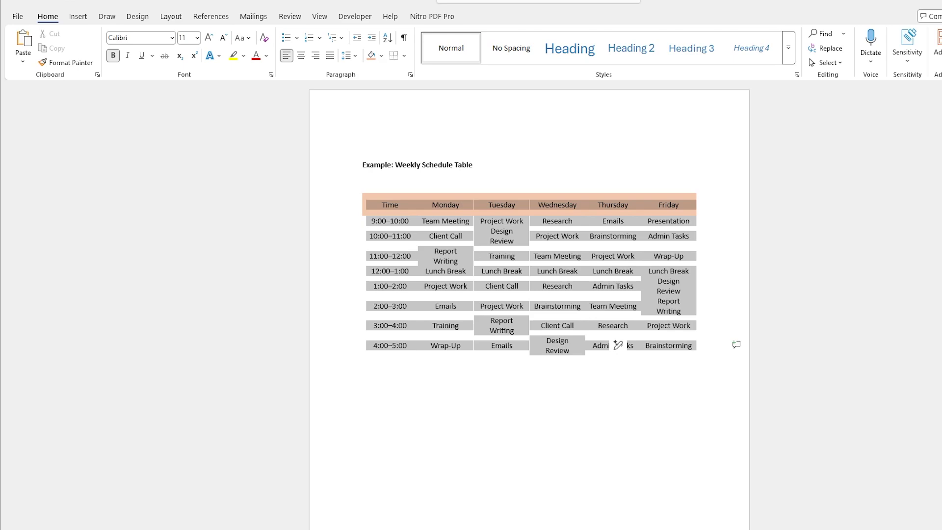
left_click(487, 16)
left_click(835, 48)
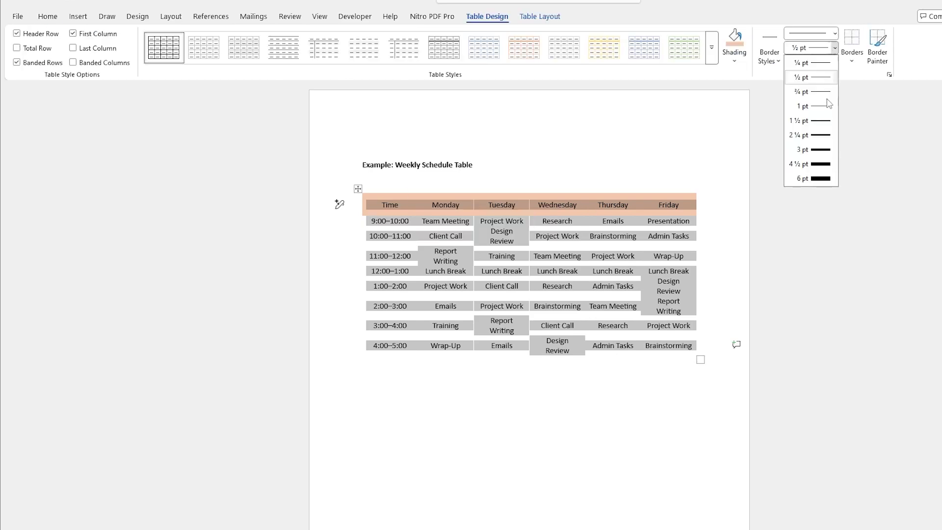
left_click(819, 134)
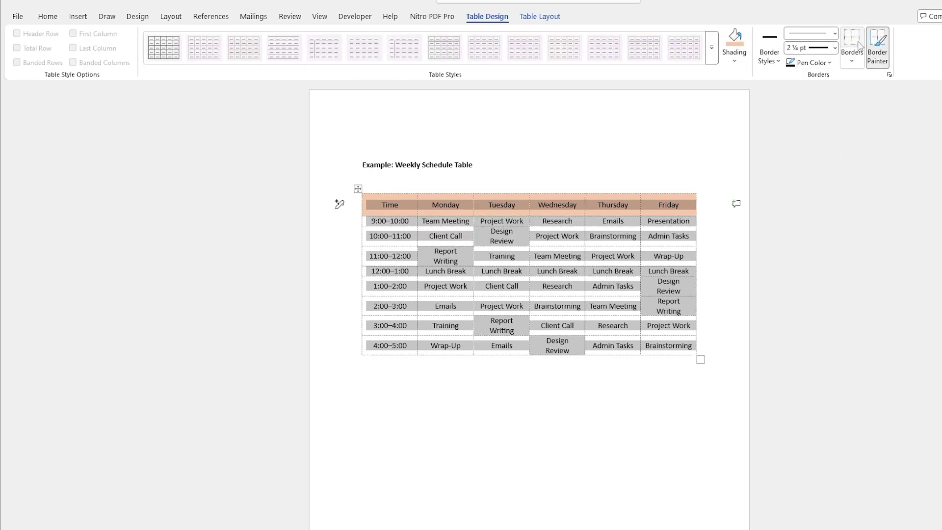
left_click(852, 61)
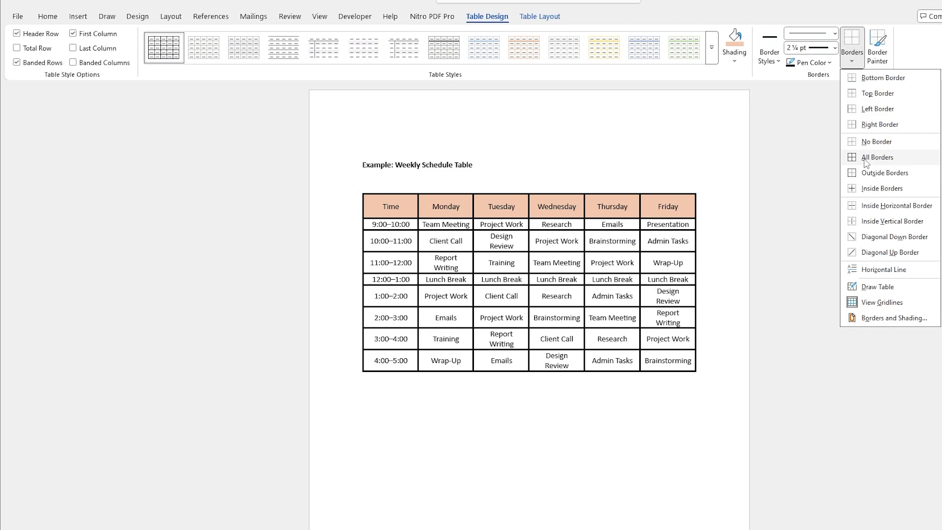
left_click(866, 158)
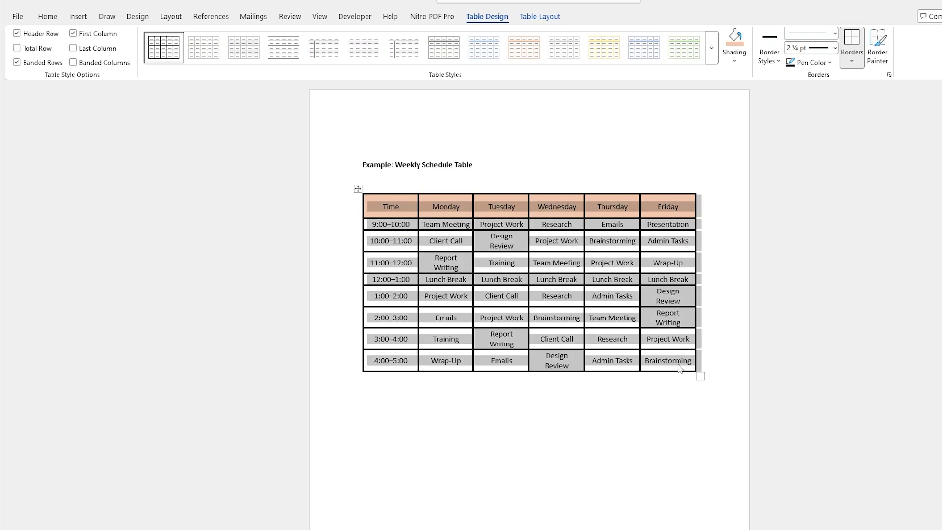
Step: Reapply the table borders at a thinner ½ pt pen weight
left_click(835, 48)
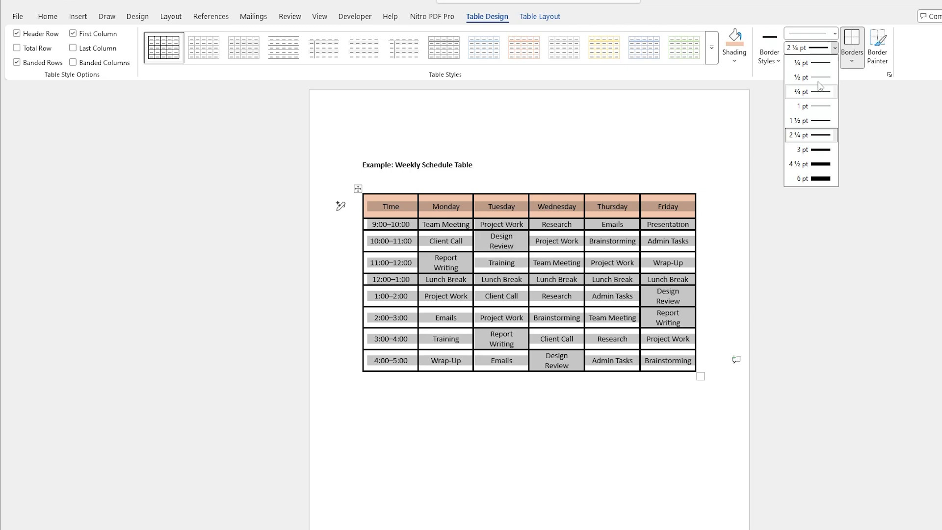
left_click(819, 82)
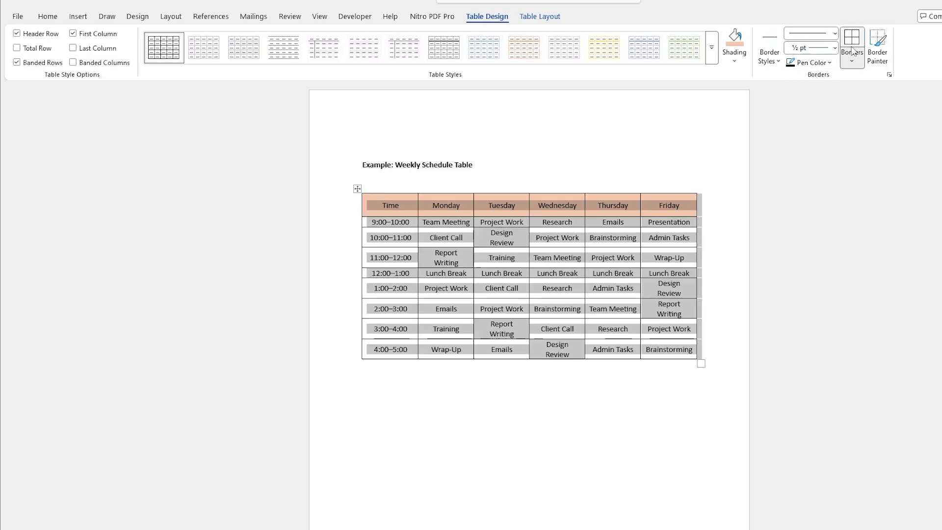
left_click(852, 40)
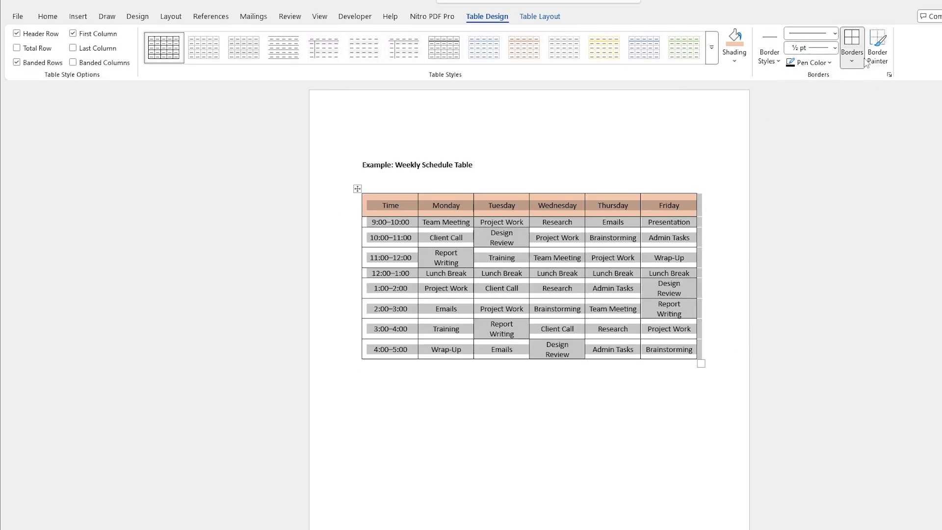
left_click(653, 318)
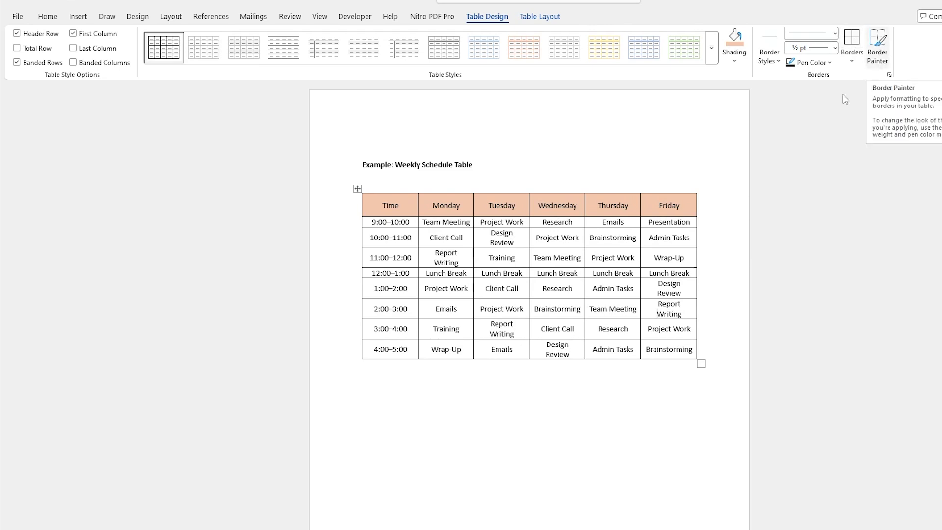
Step: Set the pen weight to ¾ pt, turn off Border Painter, and apply borders to the whole table
triple_click(669, 205)
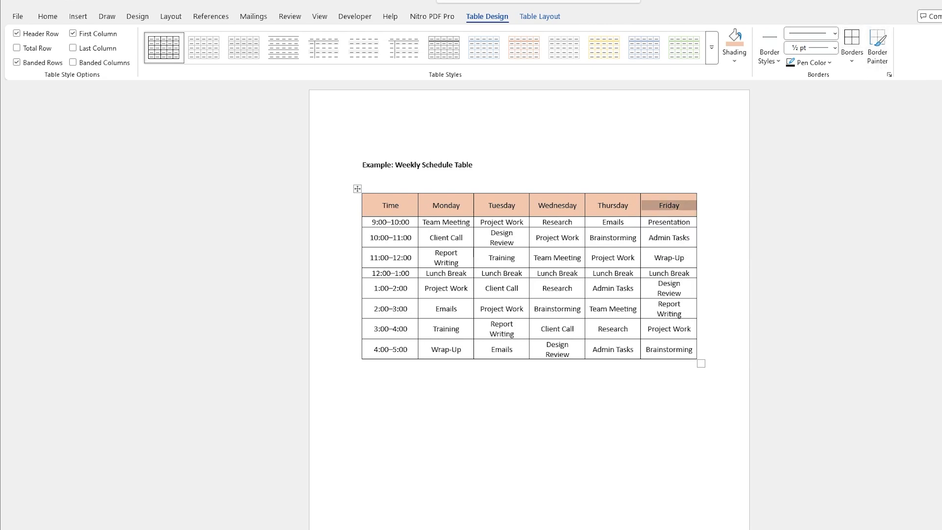
left_click(834, 48)
left_click(809, 84)
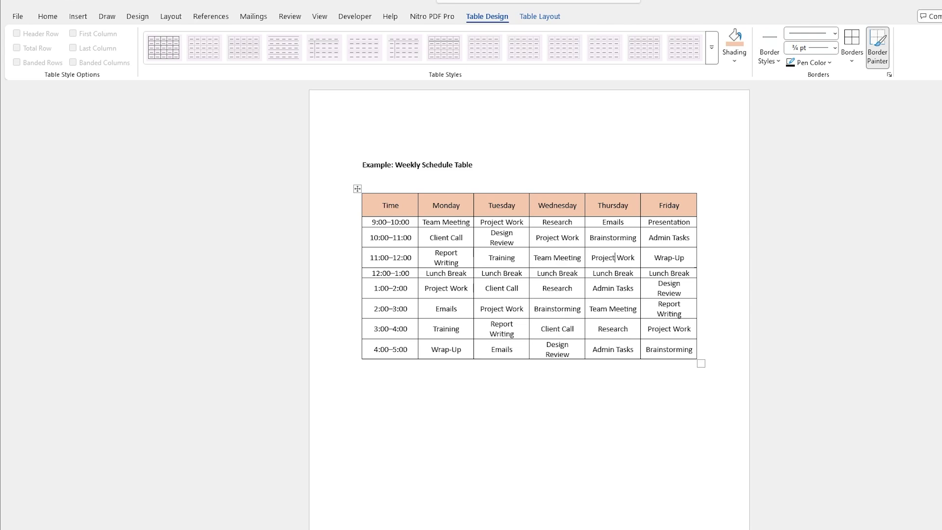
left_click(860, 41)
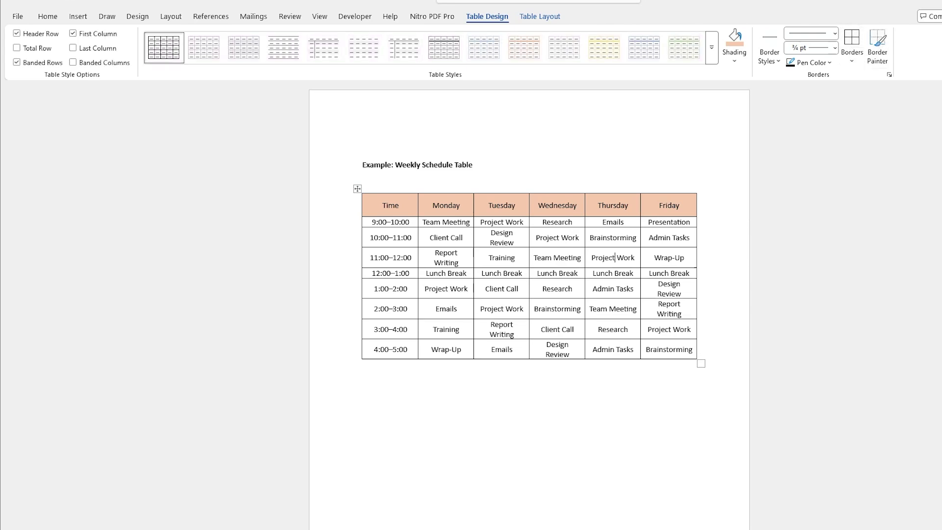
left_click(358, 189)
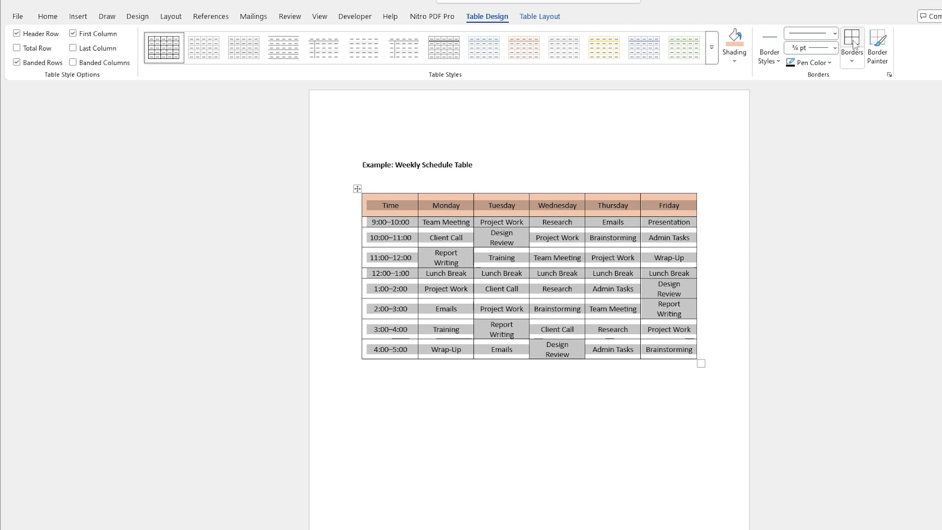
left_click(853, 58)
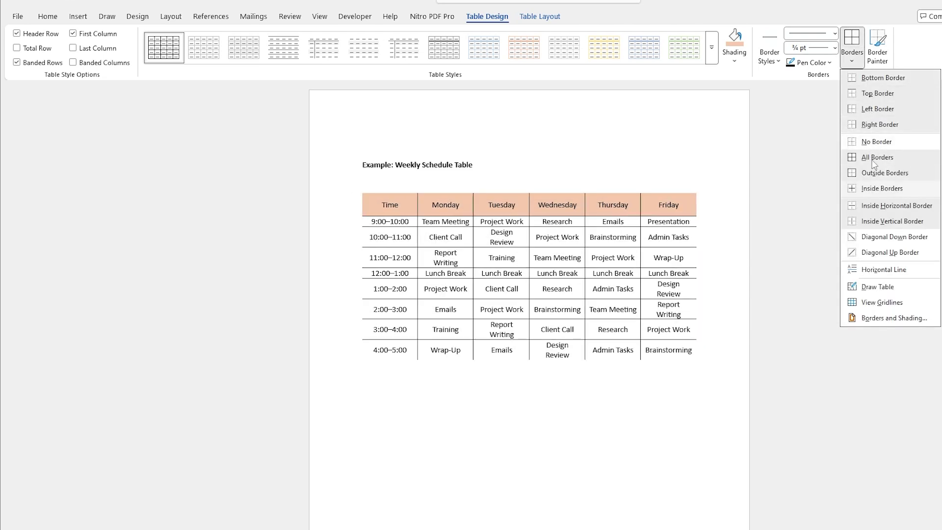
left_click(877, 109)
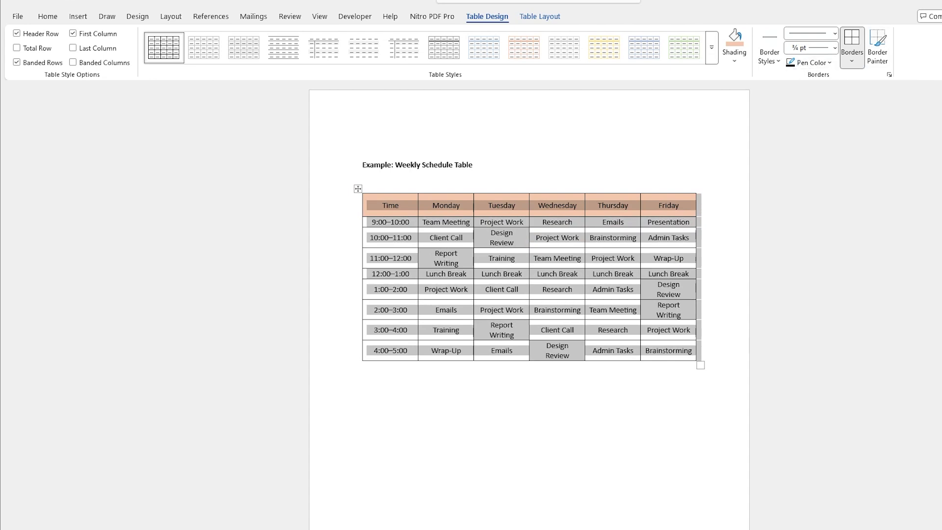
left_click(335, 181)
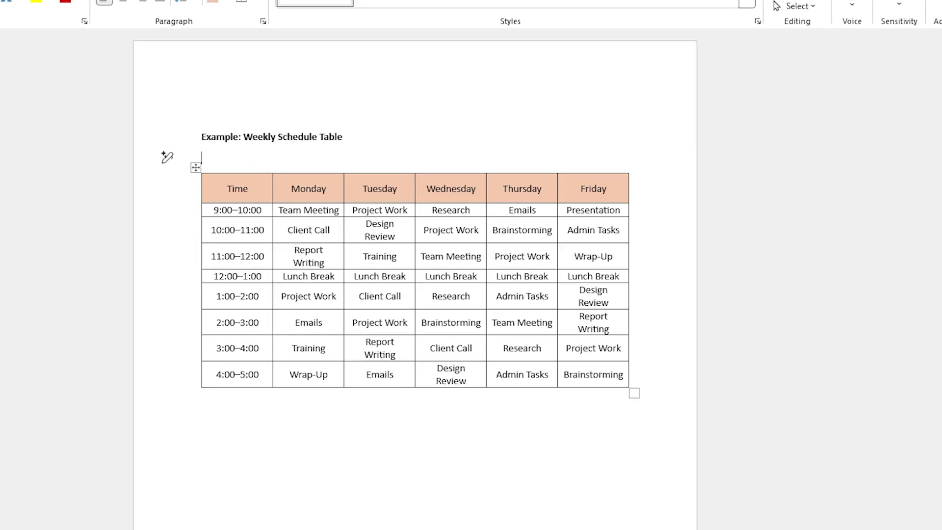
Step: Use Insert Rows Below on the 4:00–5:00 row to add an empty row
left_click_drag(370, 351, 572, 349)
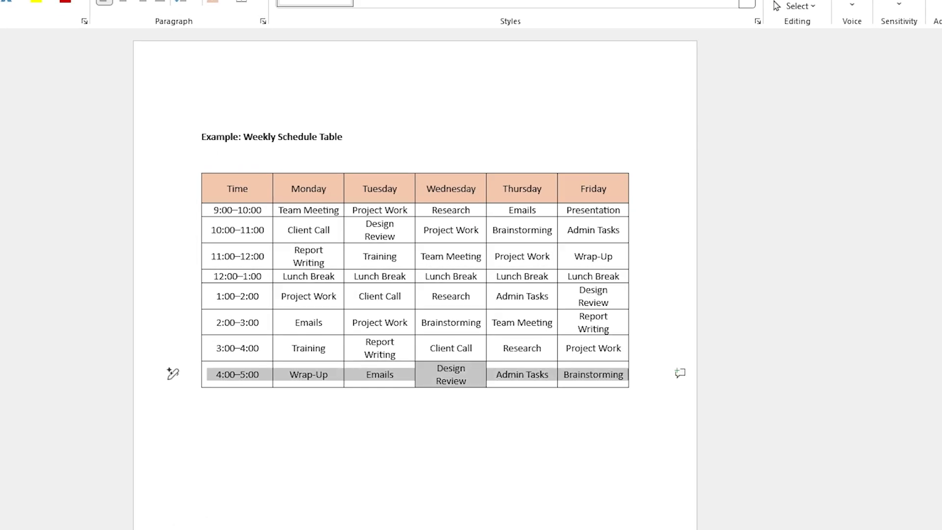
right_click(464, 373)
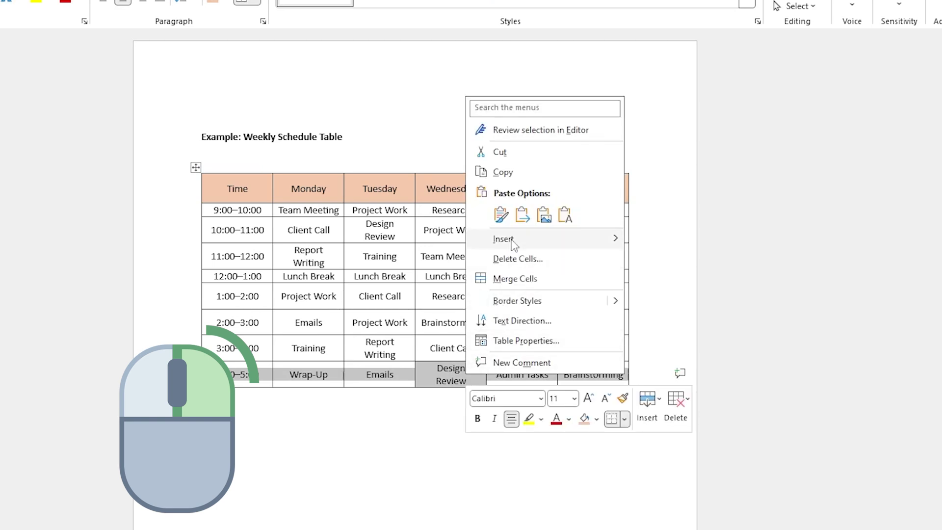
mouse_move(514, 241)
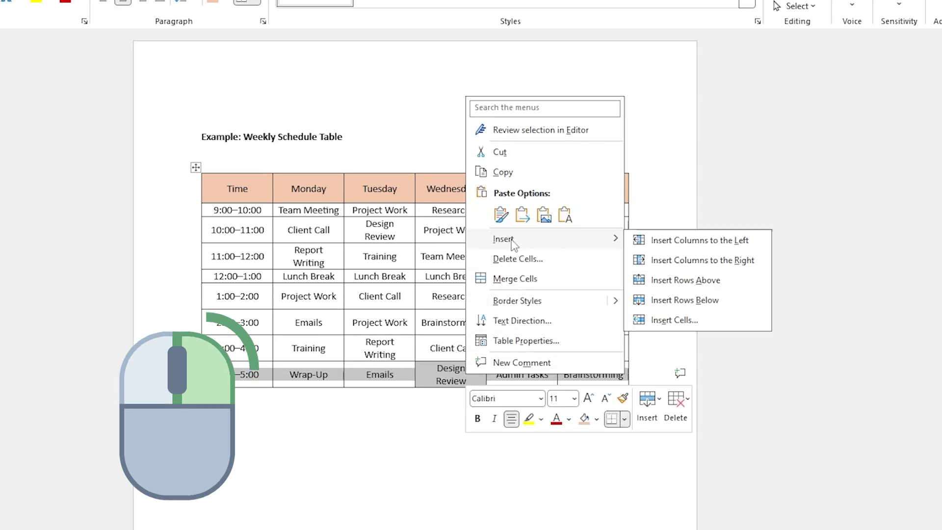
left_click(668, 301)
left_click(423, 397)
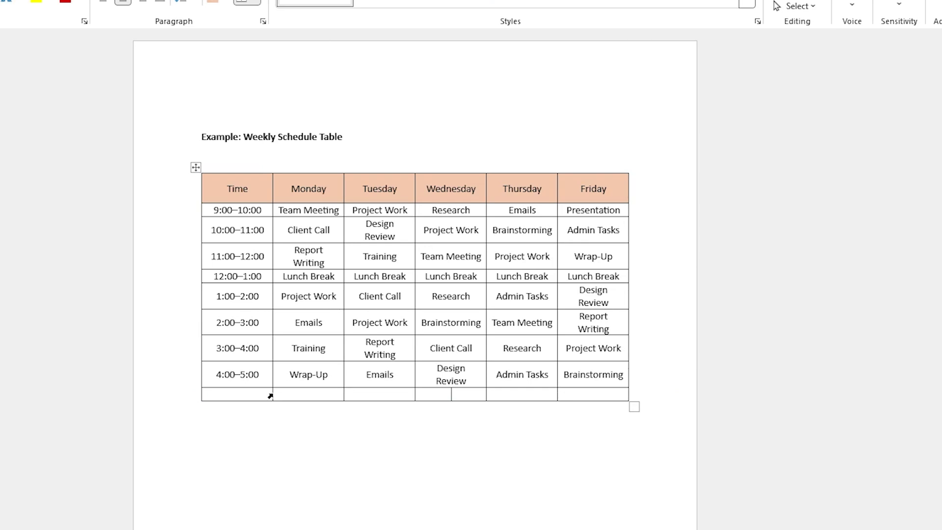
Step: Select the new empty bottom row and open the Delete Cells dialog for it
left_click_drag(208, 397, 578, 397)
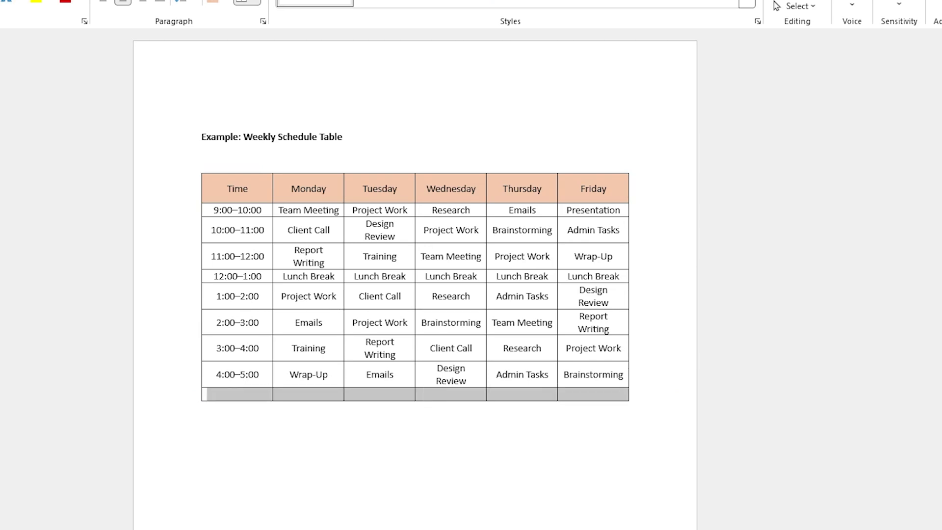
right_click(389, 401)
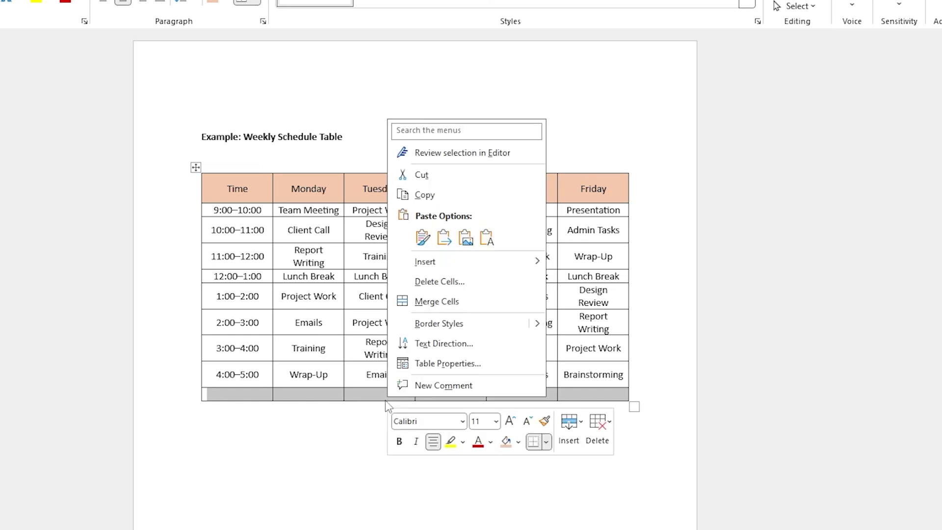
left_click(446, 283)
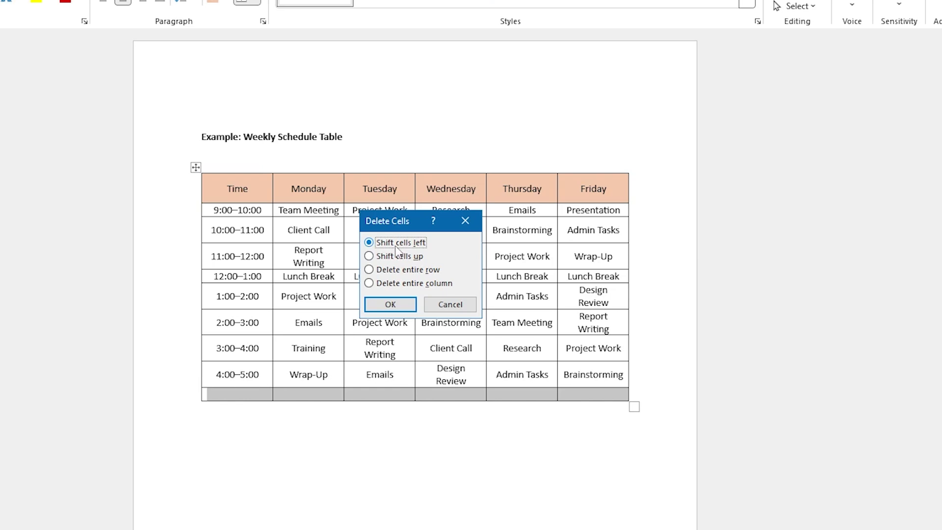
left_click(393, 305)
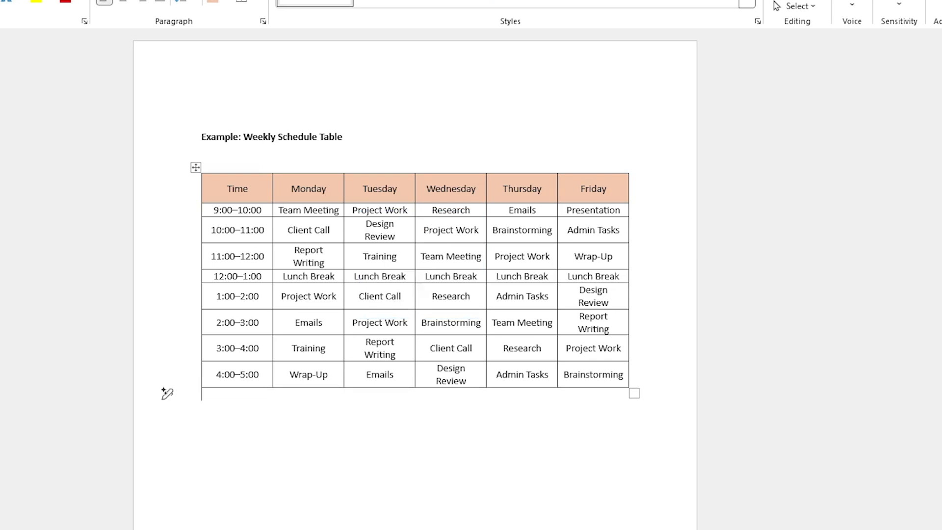